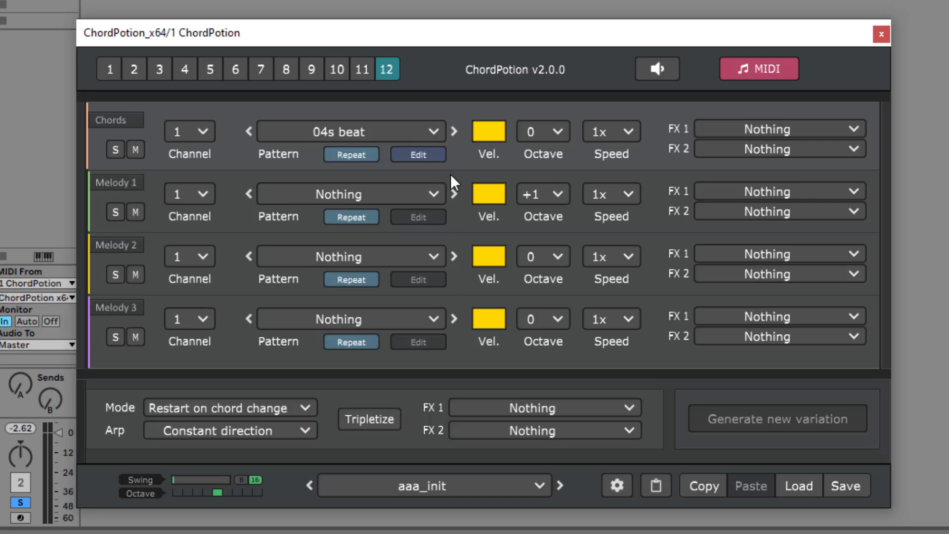
left_click(435, 130)
scroll(437, 128, "down", 5)
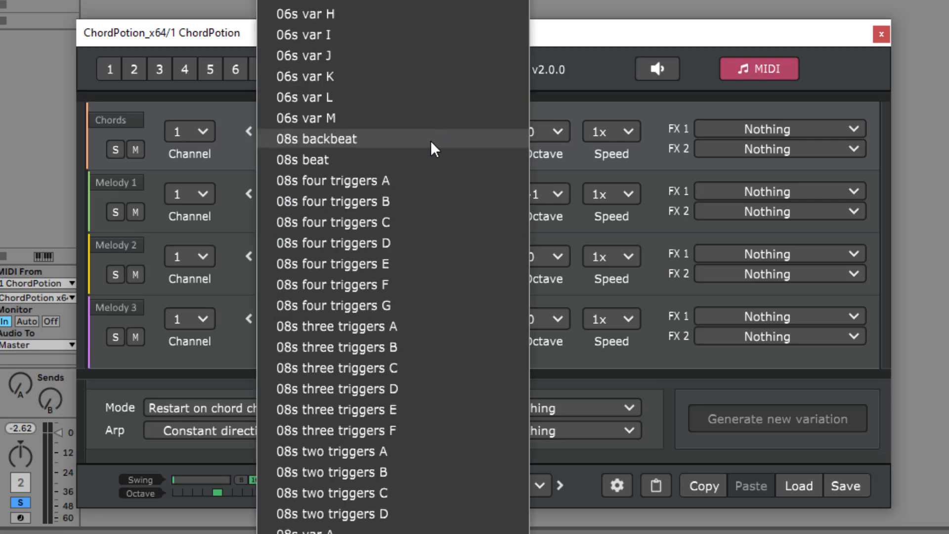
scroll(430, 144, "up", 2)
left_click(564, 104)
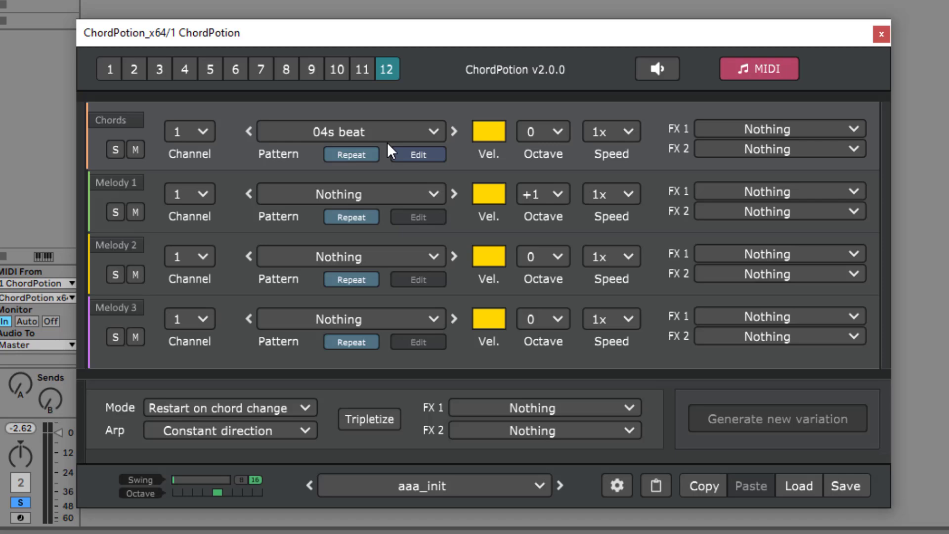
key("space")
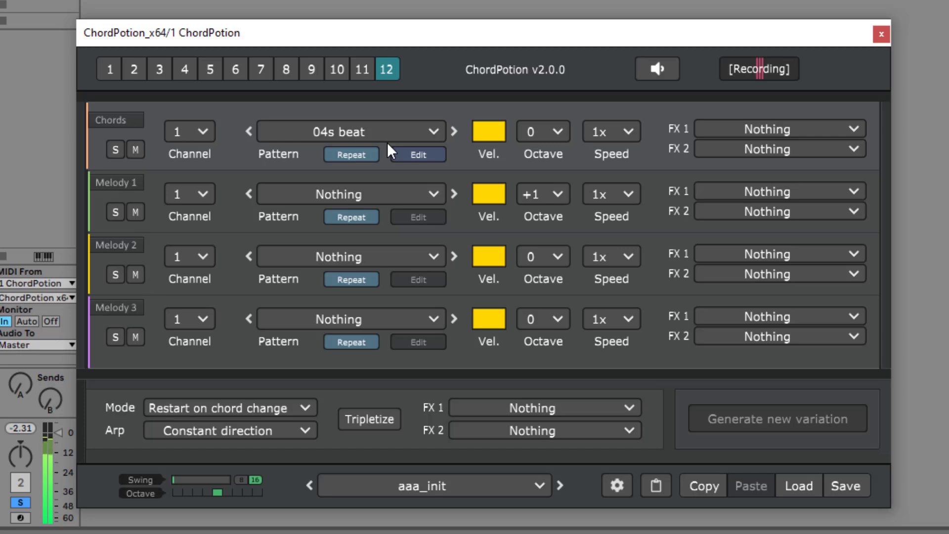
key("space")
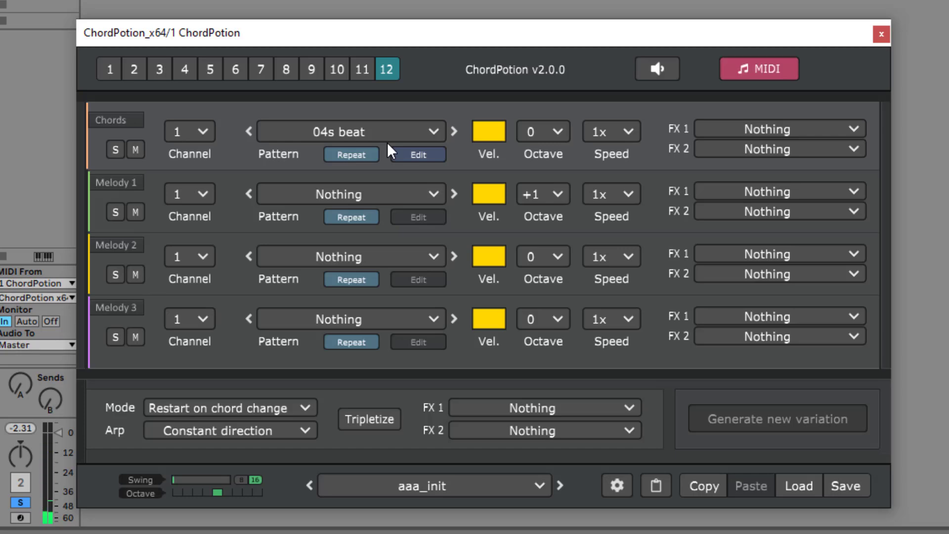
Step: Change the Chords row pattern from 04s beat to 06s var A and audition it
left_click(425, 129)
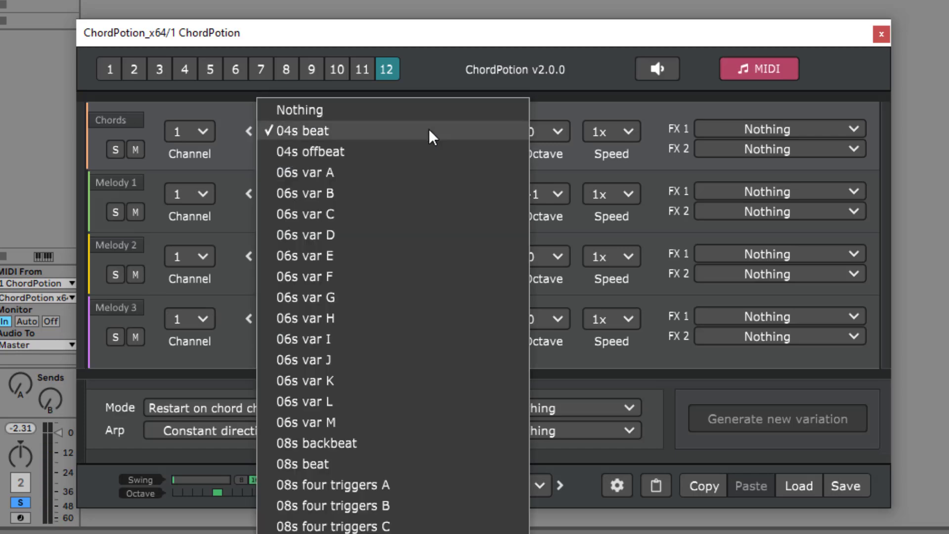
left_click(347, 168)
key("space")
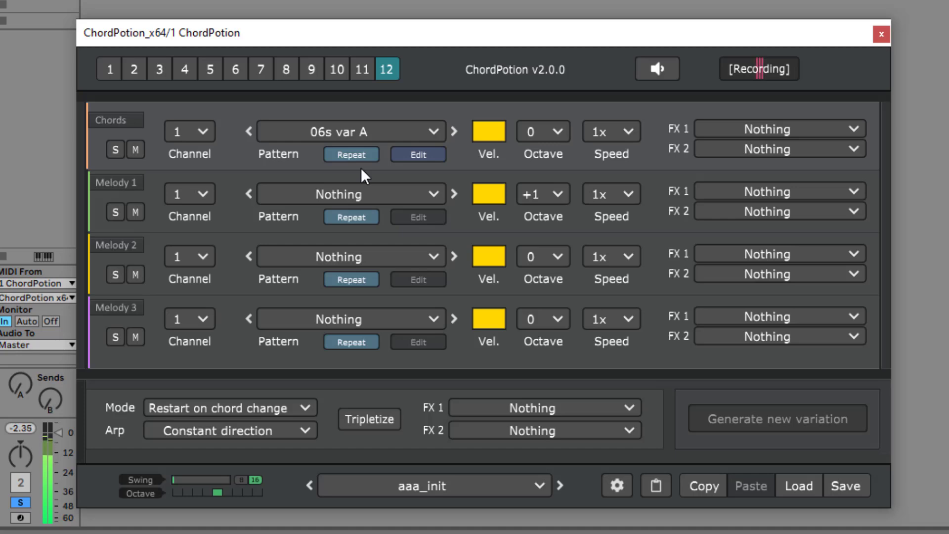
key("space")
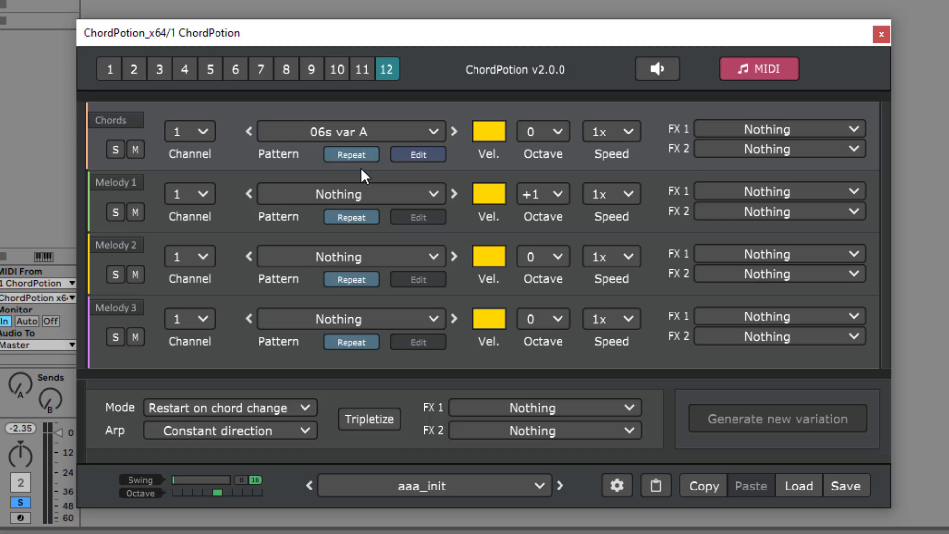
Step: Open the Chords pattern editor, audition it, and set the pattern length to 4
left_click(431, 153)
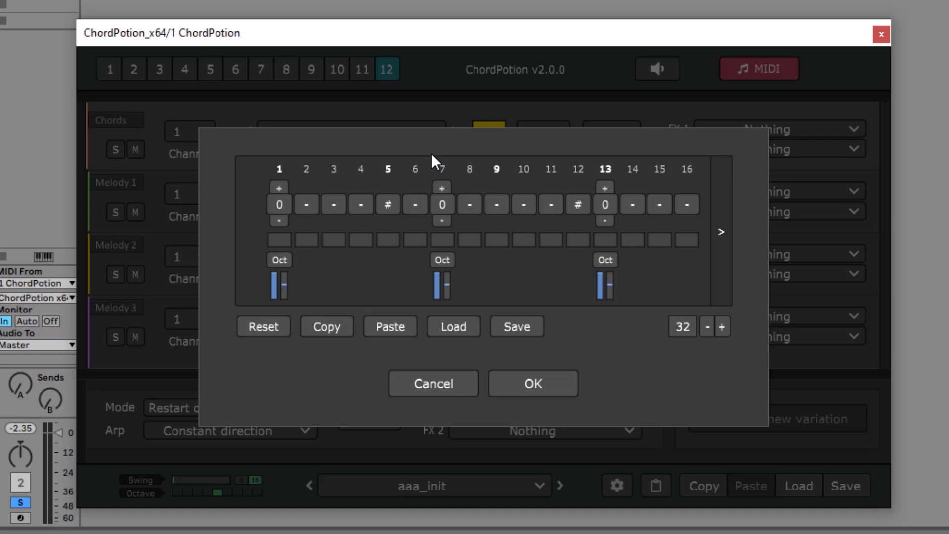
key("space")
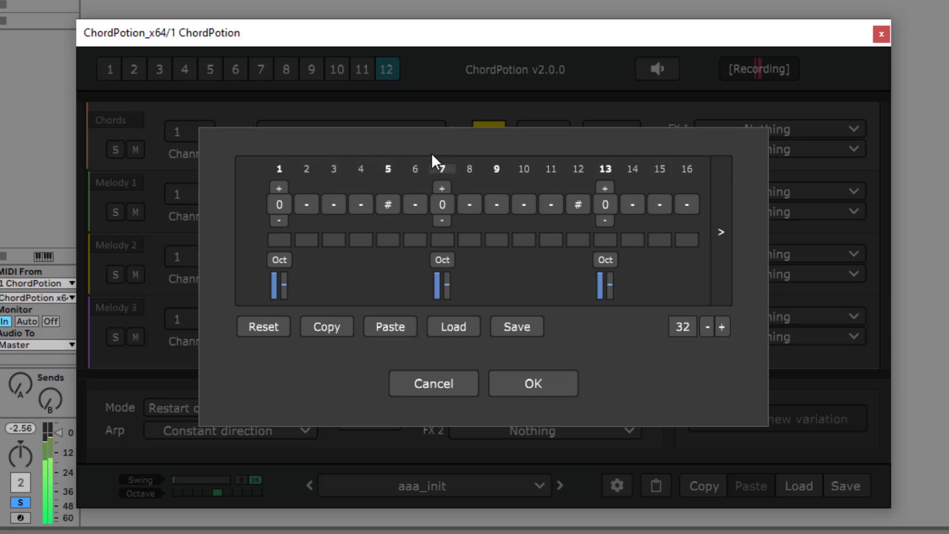
key("space")
left_click(685, 327)
type("4")
key("Return")
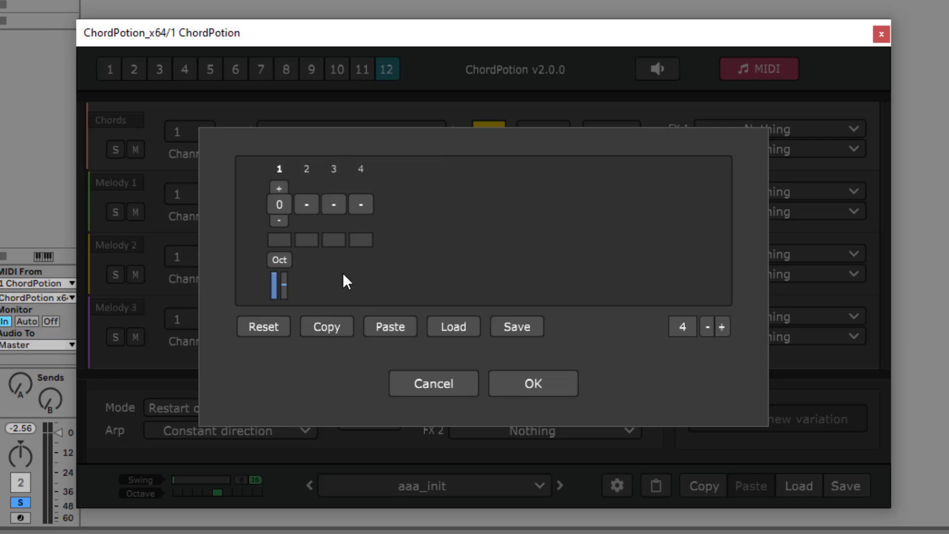
Step: Give step 3 the first-inversion chord, then adjust step 1's velocity and strum and step 3's strum
left_click(337, 204)
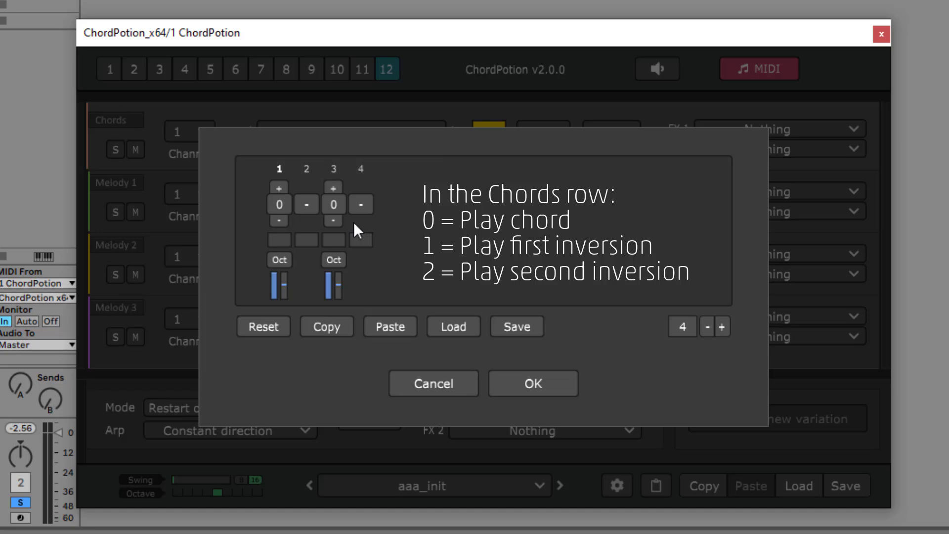
left_click(335, 188)
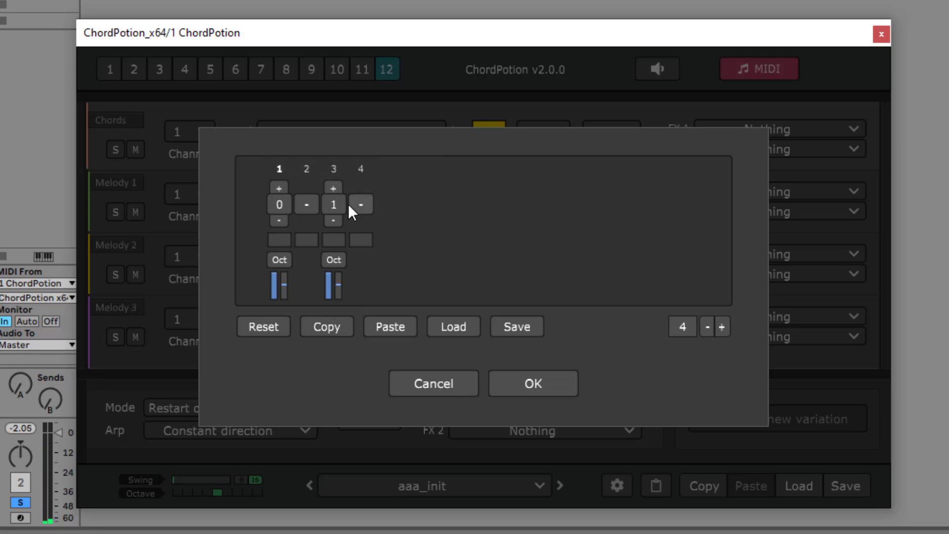
left_click(276, 289)
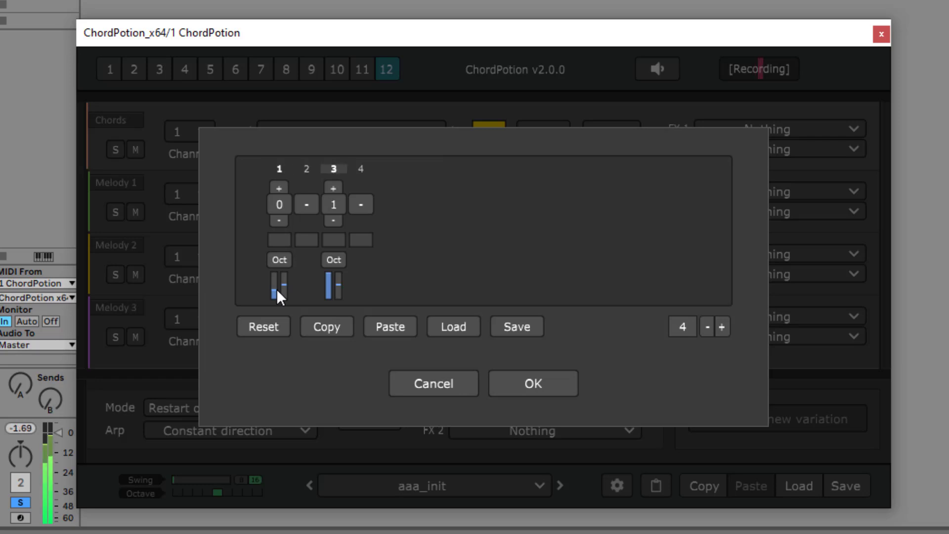
left_click_drag(276, 289, 274, 278)
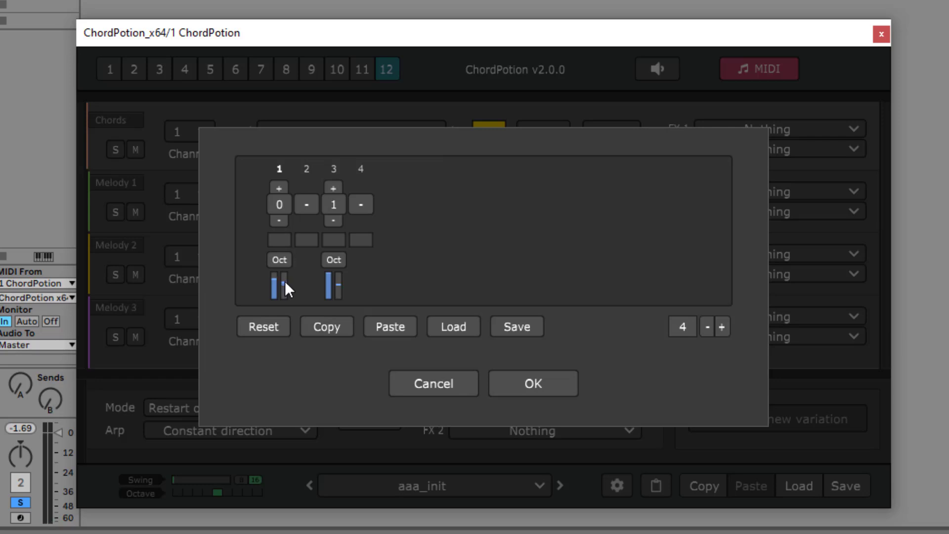
mouse_move(286, 274)
left_mouse_down()
mouse_move(276, 279)
mouse_move(275, 266)
left_mouse_up()
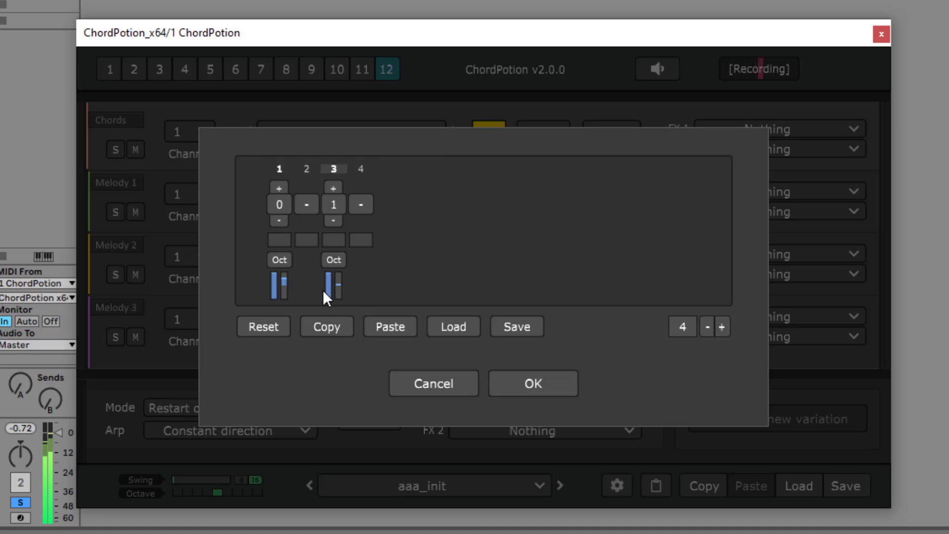
left_click(338, 291)
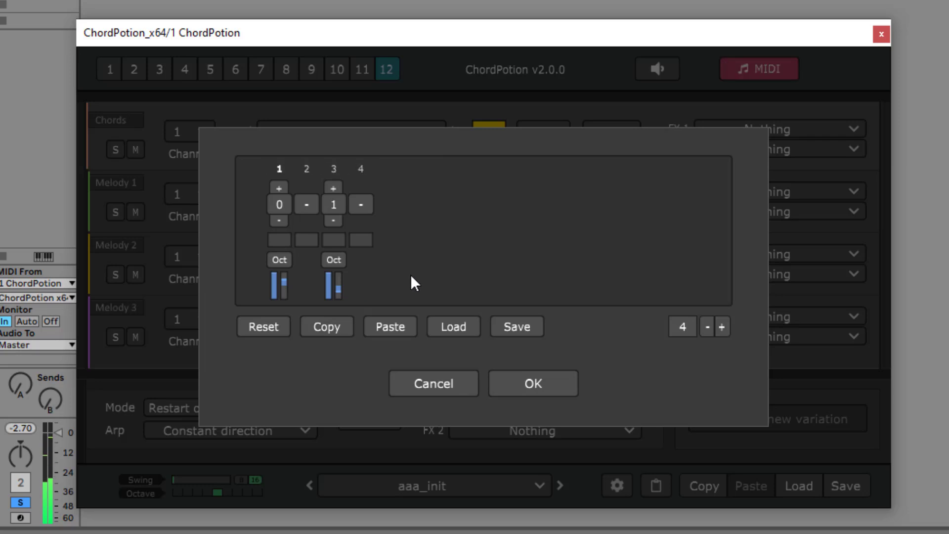
Step: Try step 3 as '#' and move the chord hit through steps 3, 2 and 1, then cancel all edits
left_click(334, 205)
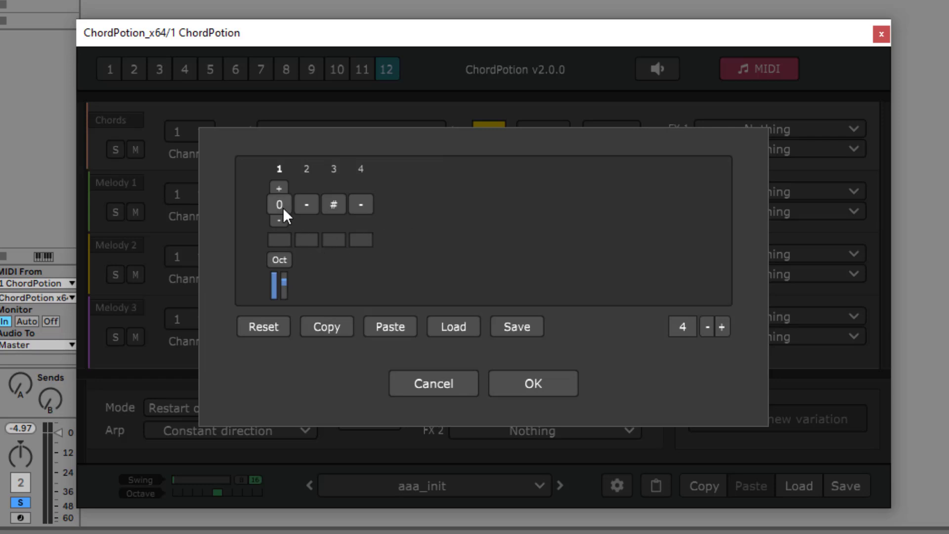
left_click(337, 205)
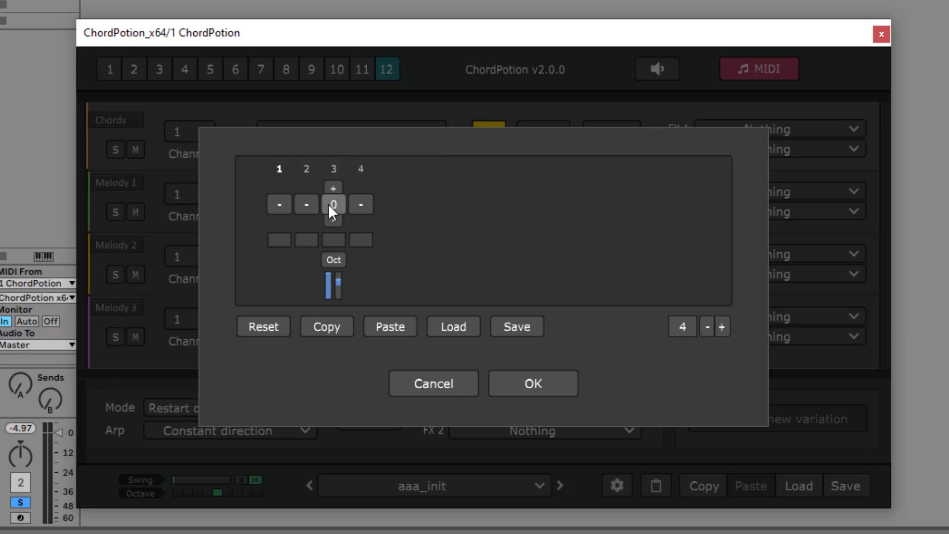
left_click(312, 203)
left_click(289, 204)
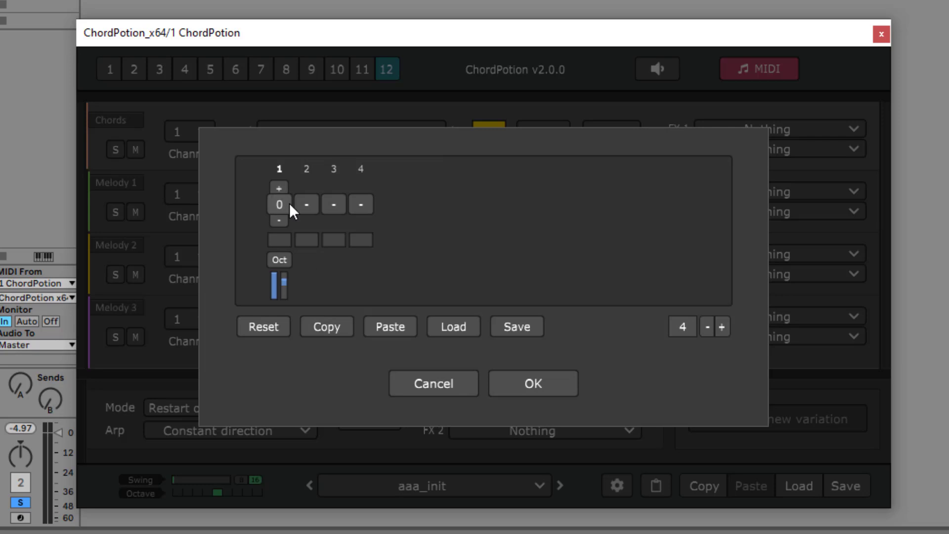
left_click(412, 382)
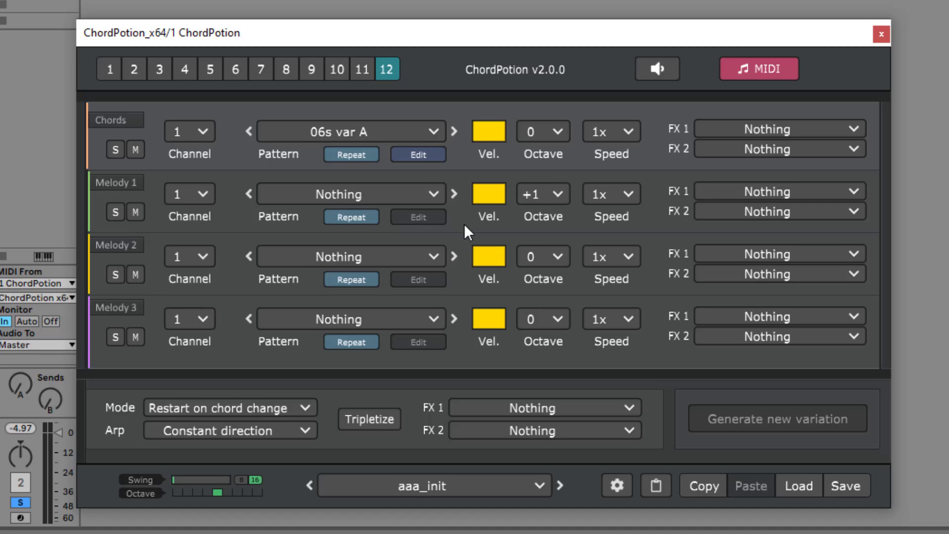
Step: Choose Arp basic down up B from the Melody 1 pattern list and stop playback
left_click(433, 194)
scroll(433, 195, "down", 15)
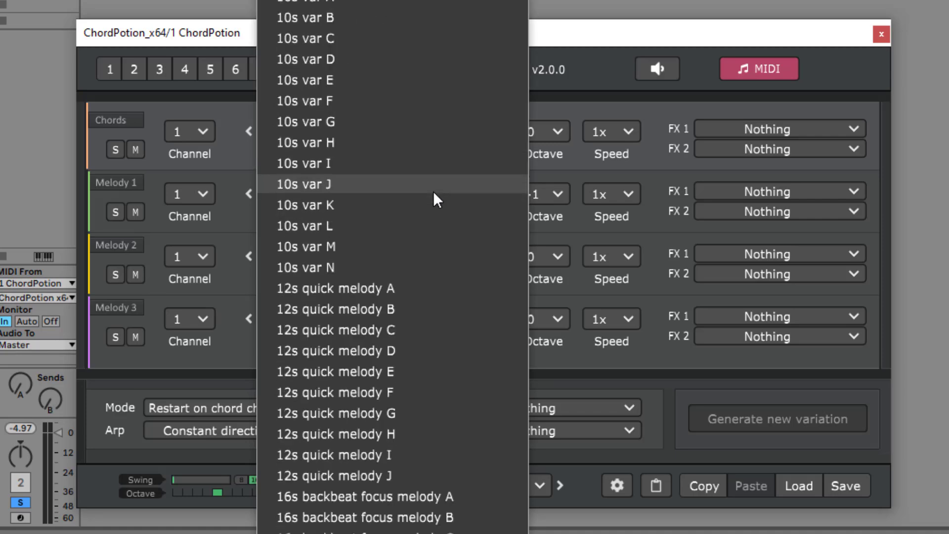
scroll(425, 261, "down", 7)
left_click(416, 227)
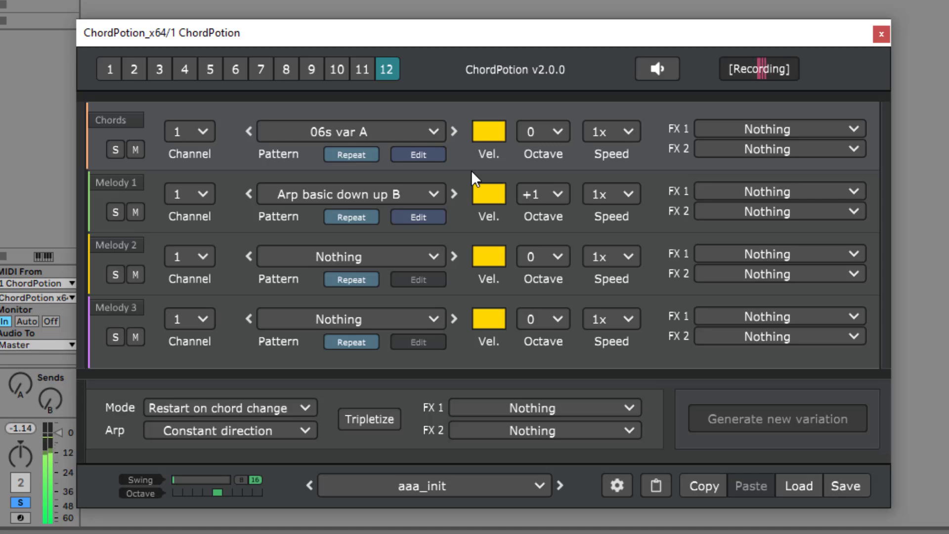
key("space")
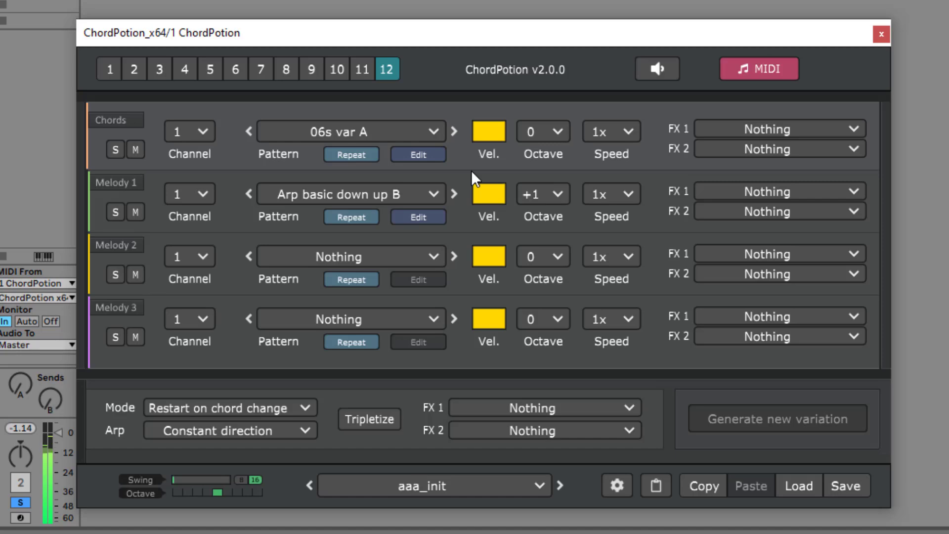
Step: Edit Melody 1 into a 4-step pattern with note 0 on steps 1 and 3 and steps 2 and 4 empty
left_click(419, 217)
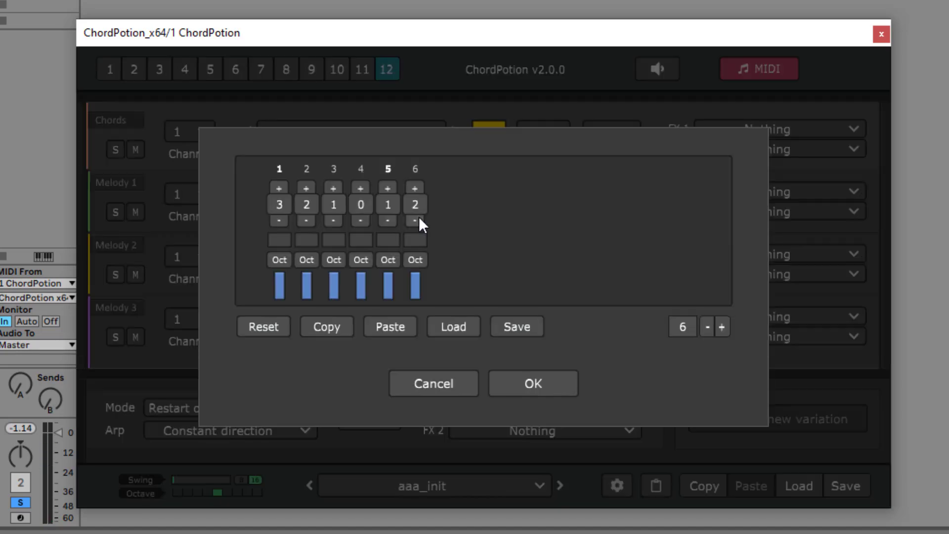
left_click(706, 326)
left_click(707, 326)
left_click(706, 327)
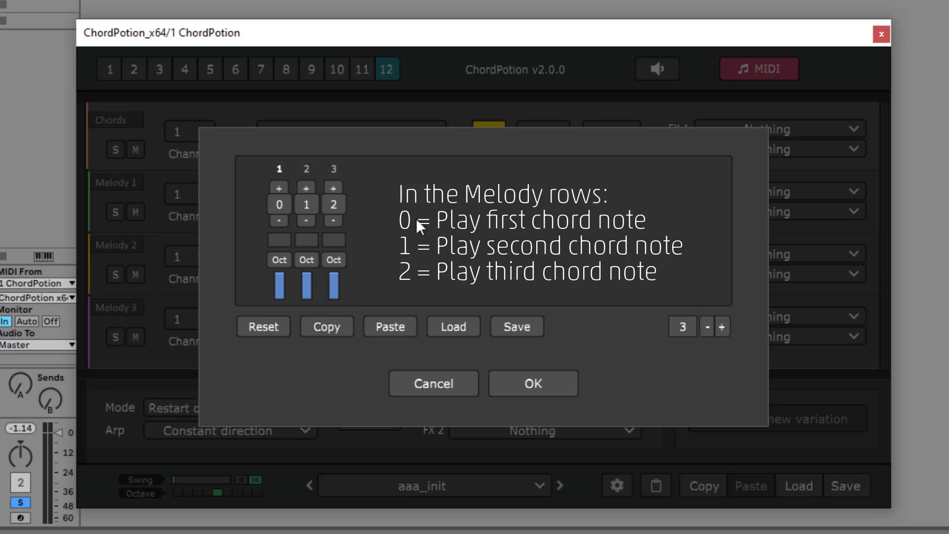
key("space")
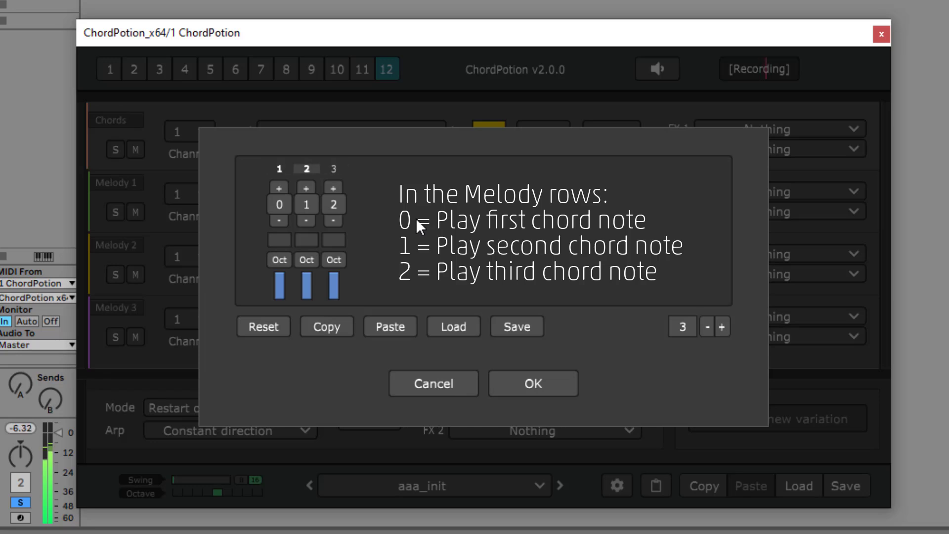
key("space")
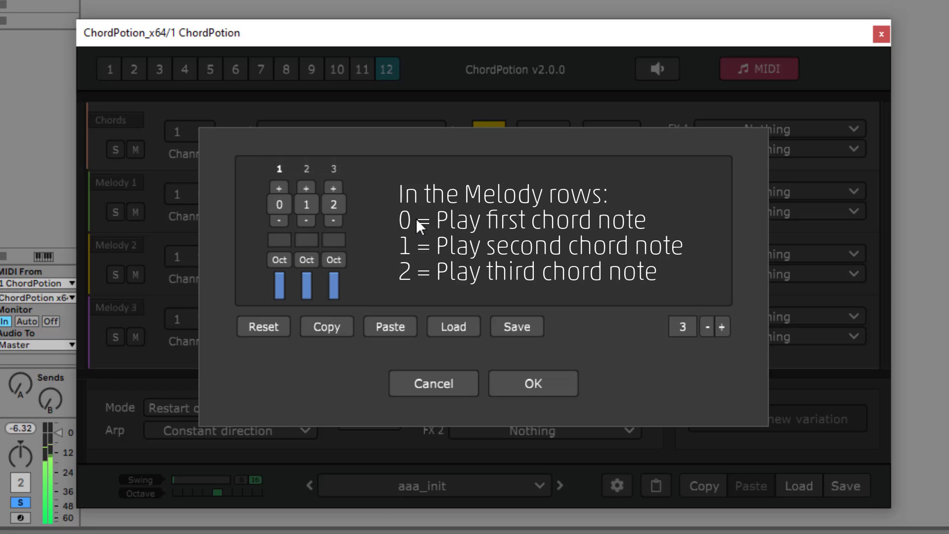
left_click(722, 326)
left_click(333, 200)
left_click(333, 200)
left_click(306, 205)
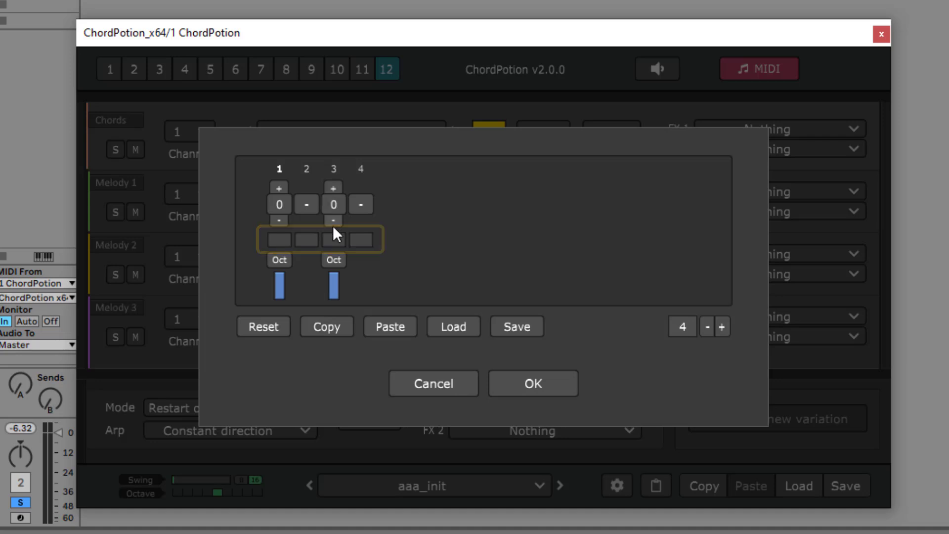
Step: Set step 3's 'Turn step into #' chance to just under half and audition it
left_click(337, 239)
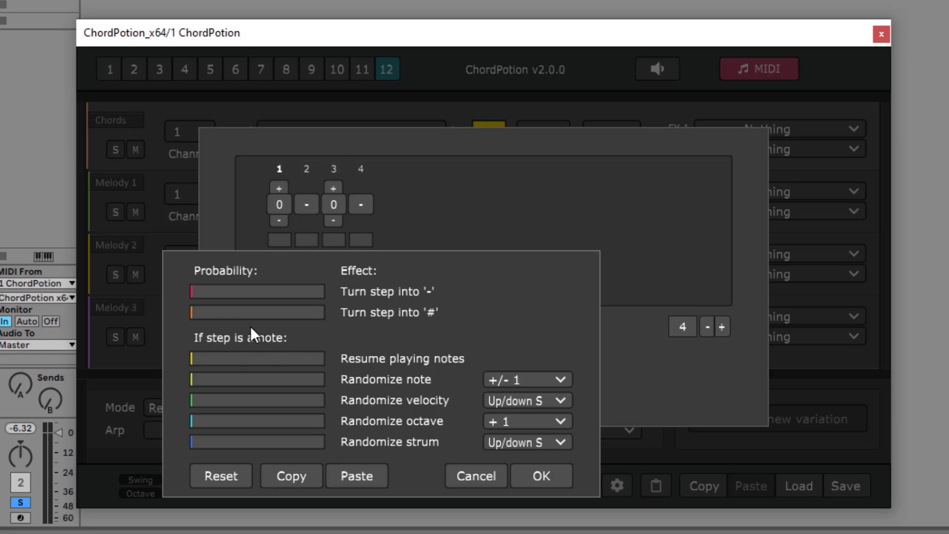
left_click_drag(201, 313, 331, 316)
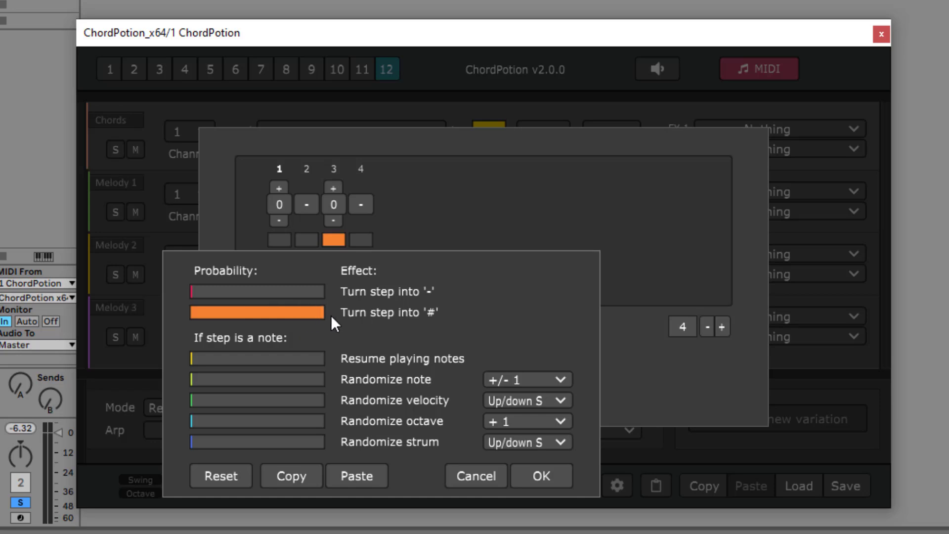
left_click_drag(330, 316, 260, 315)
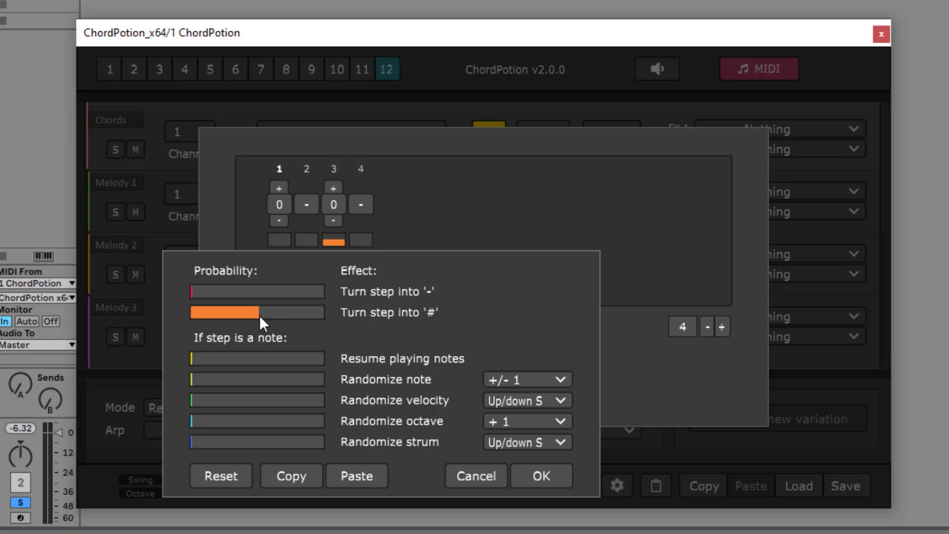
key("space")
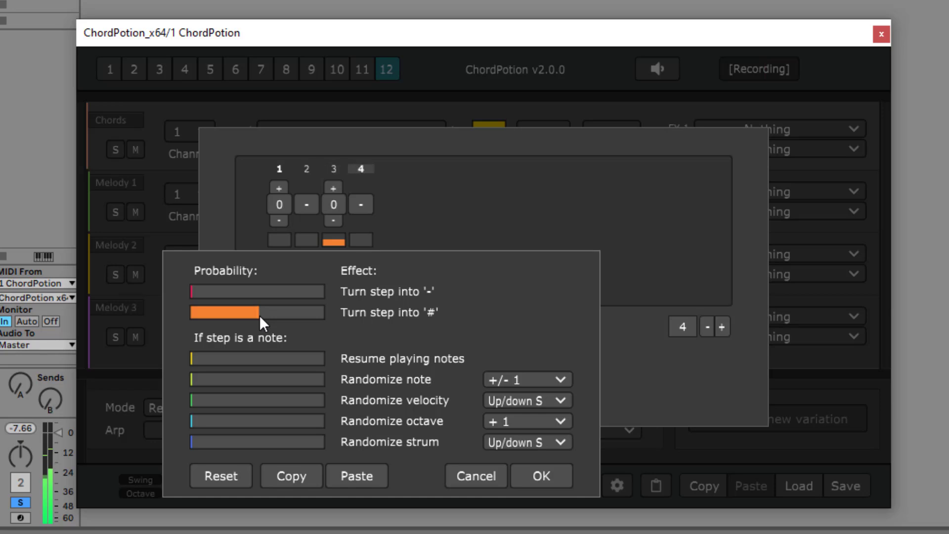
key("space")
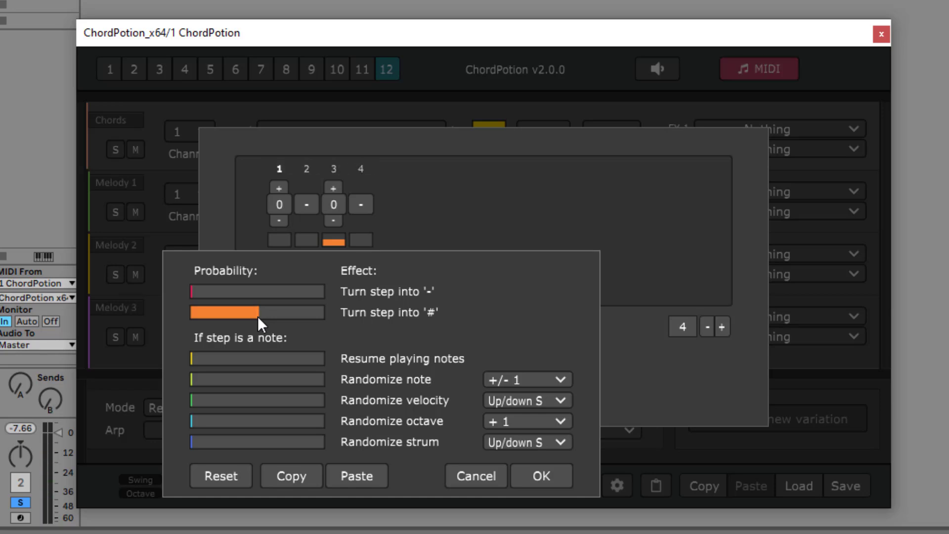
left_click_drag(257, 316, 248, 318)
Step: Set step 3's 'Randomize note' chance to full and audition the result
left_click_drag(203, 379, 327, 375)
key("space")
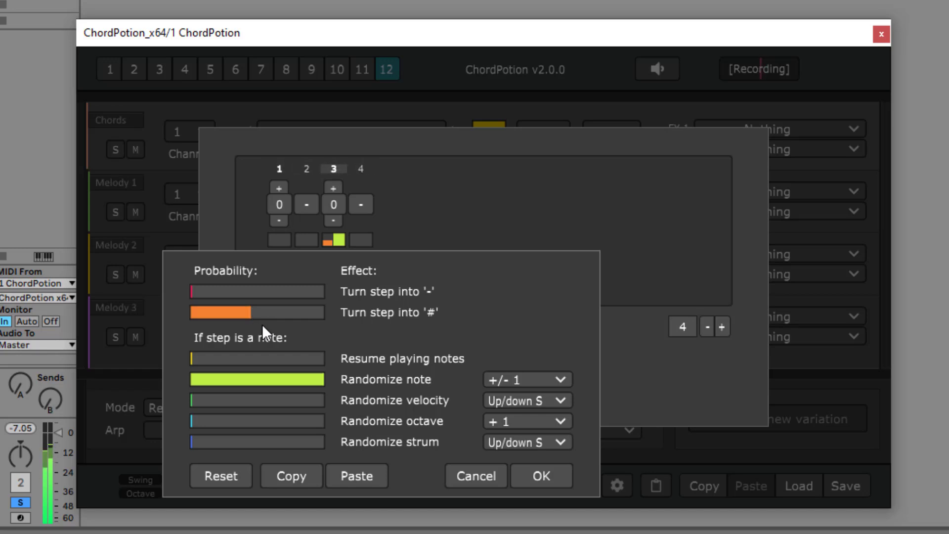
key("space")
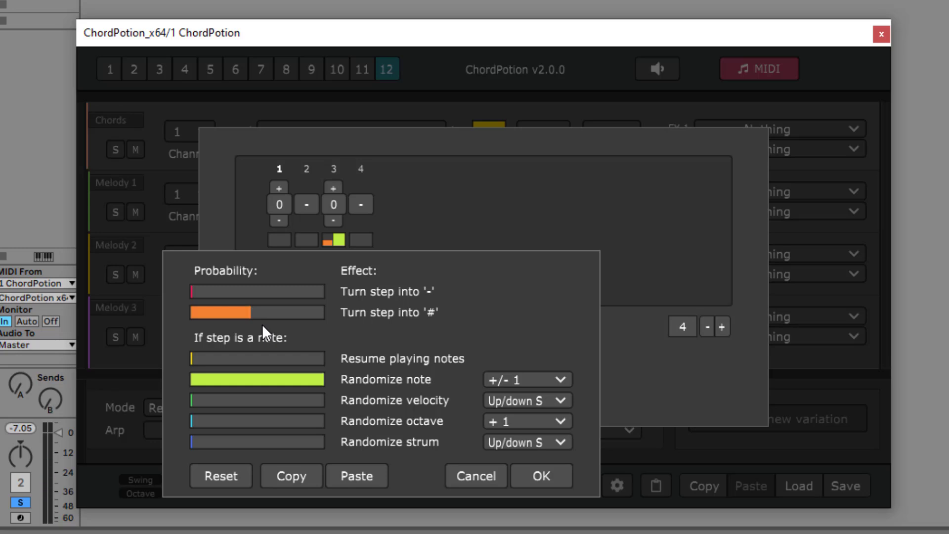
Step: Confirm the step 3 probability settings, then cancel the Melody 1 step editor
left_click(532, 474)
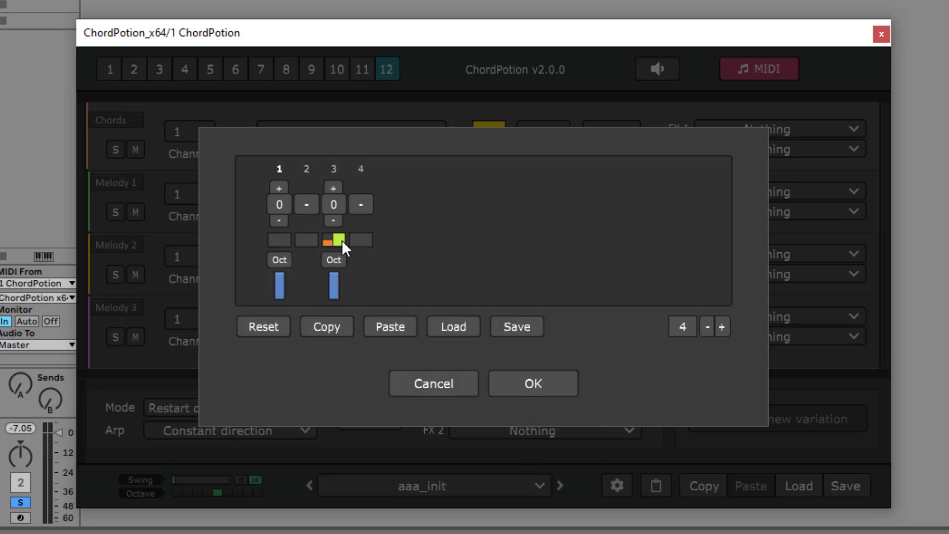
left_click(287, 239)
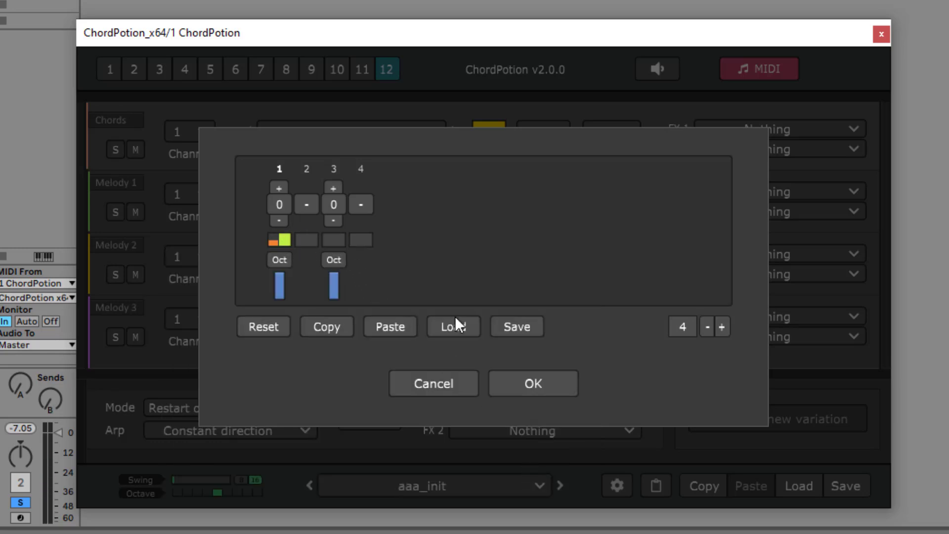
left_click(447, 384)
Step: Choose 12s quick melody B from the Melody 1 pattern list
left_click(440, 197)
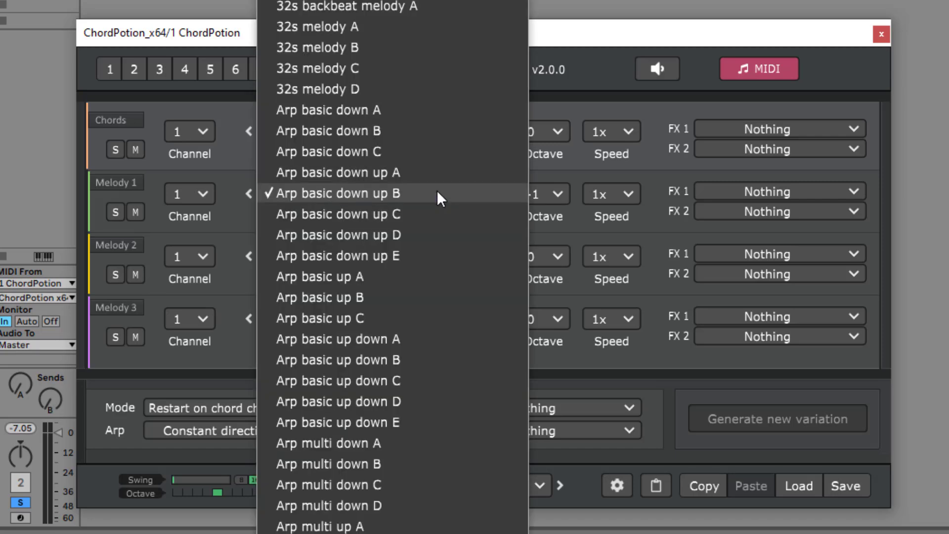
scroll(440, 232, "up", 5)
scroll(412, 176, "up", 5)
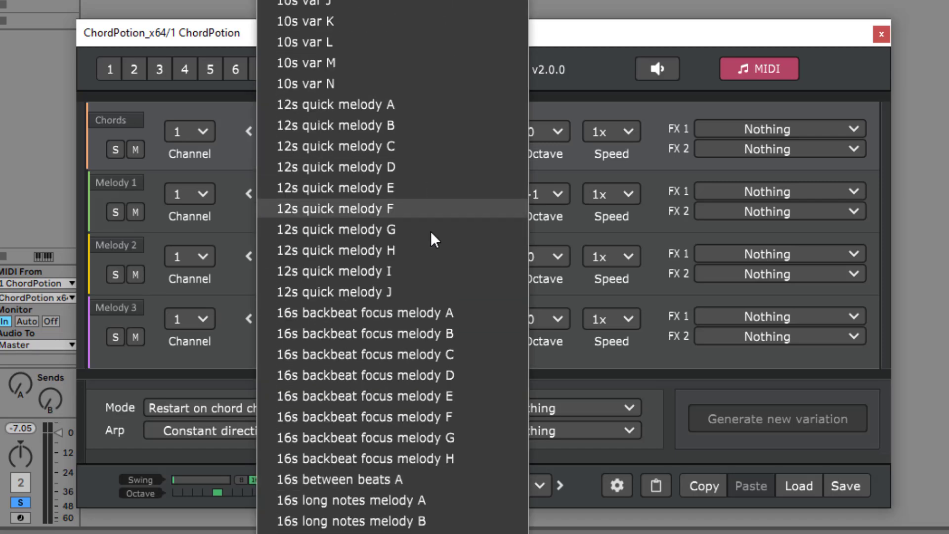
left_click(394, 126)
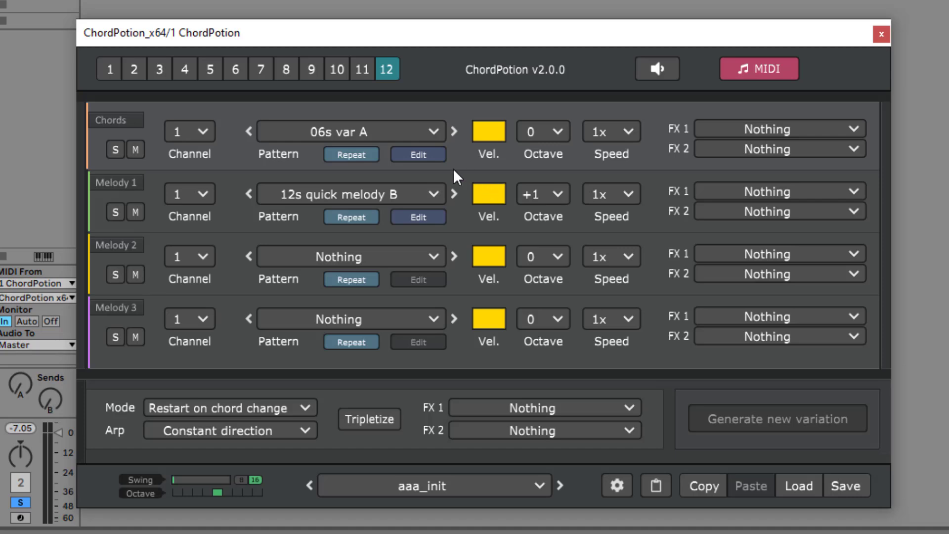
Step: Solo the Melody 1 row and audition it
left_click(115, 212)
key("space")
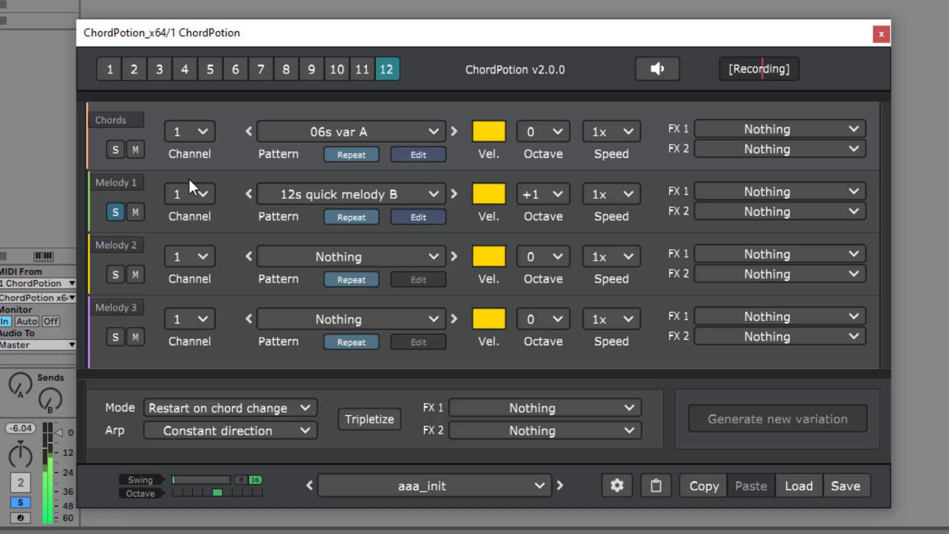
key("space")
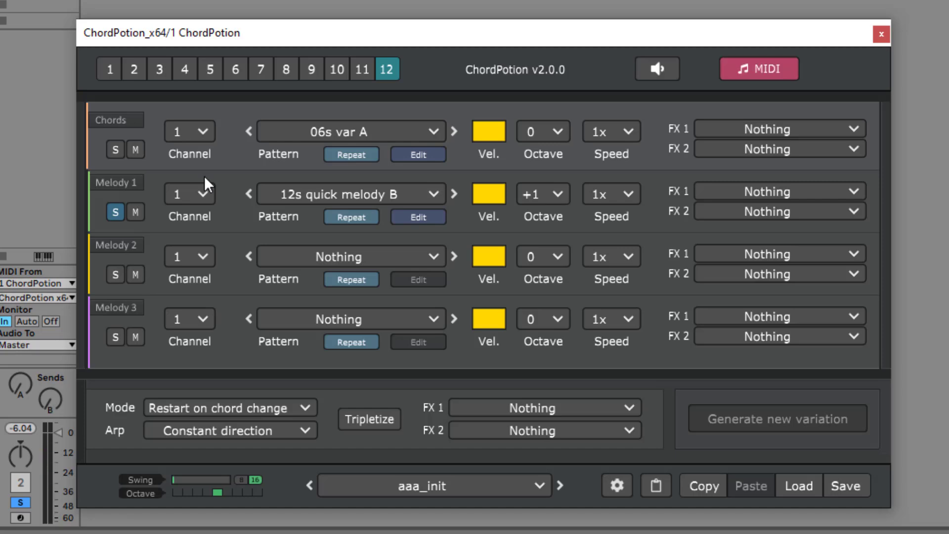
Step: Set Melody 1 to full velocity, octave +1 and 0.5x speed, leaving the Mode unchanged
left_click_drag(485, 196, 514, 197)
left_click(562, 195)
left_click(562, 195)
left_click(630, 194)
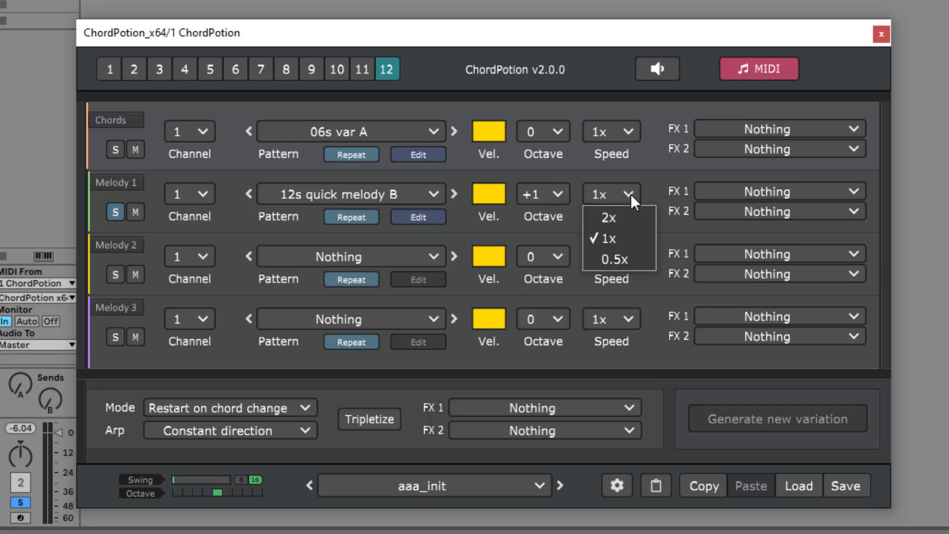
left_click(628, 257)
key("space")
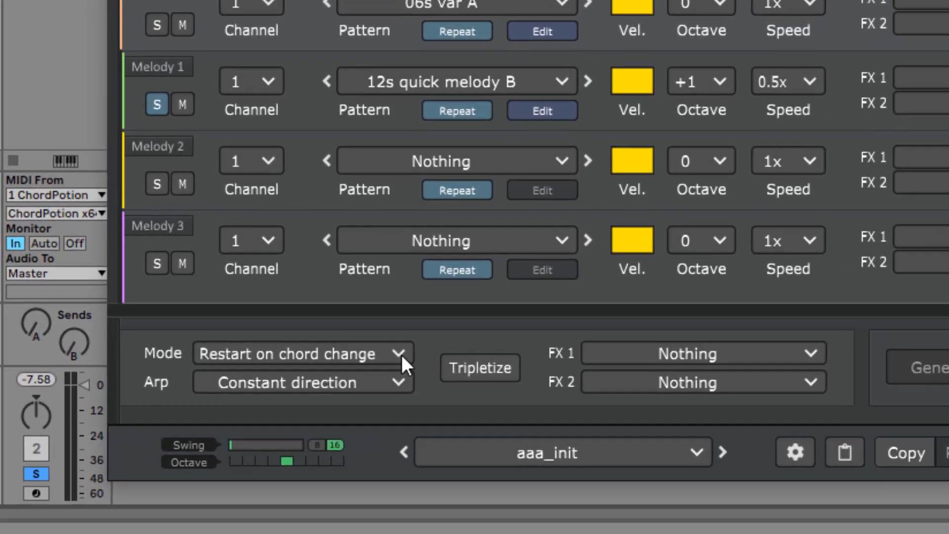
left_click(306, 408)
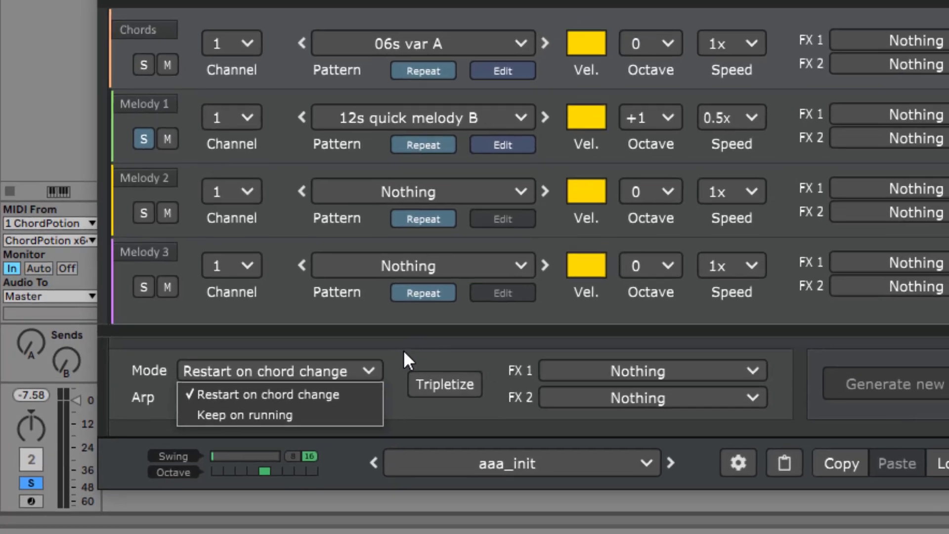
left_click(435, 332)
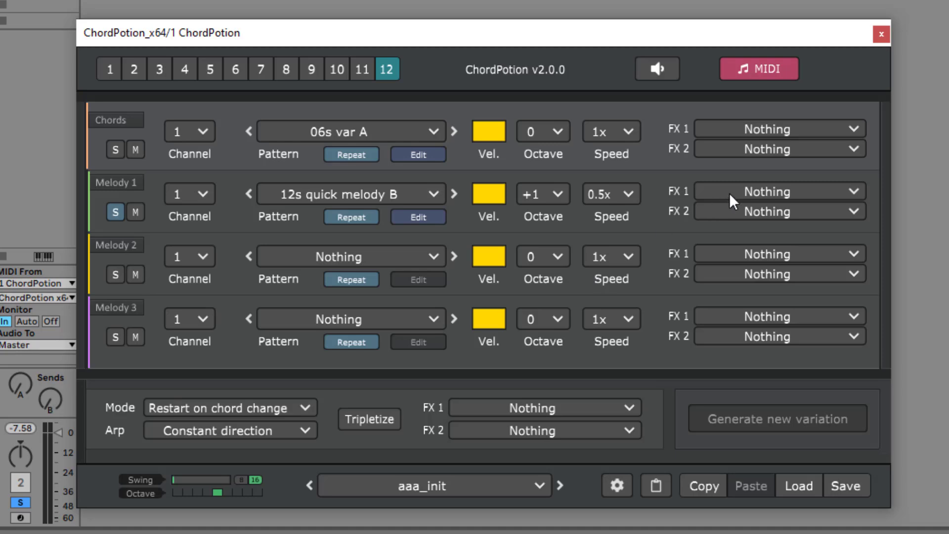
Step: Put Add notes (XL) in Melody 1's FX 1 slot and audition it
left_click(835, 189)
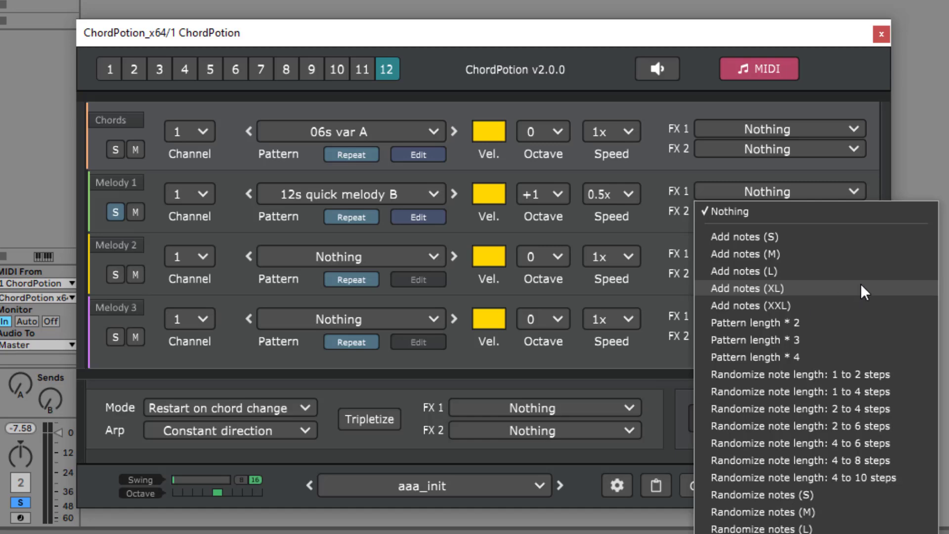
left_click(795, 289)
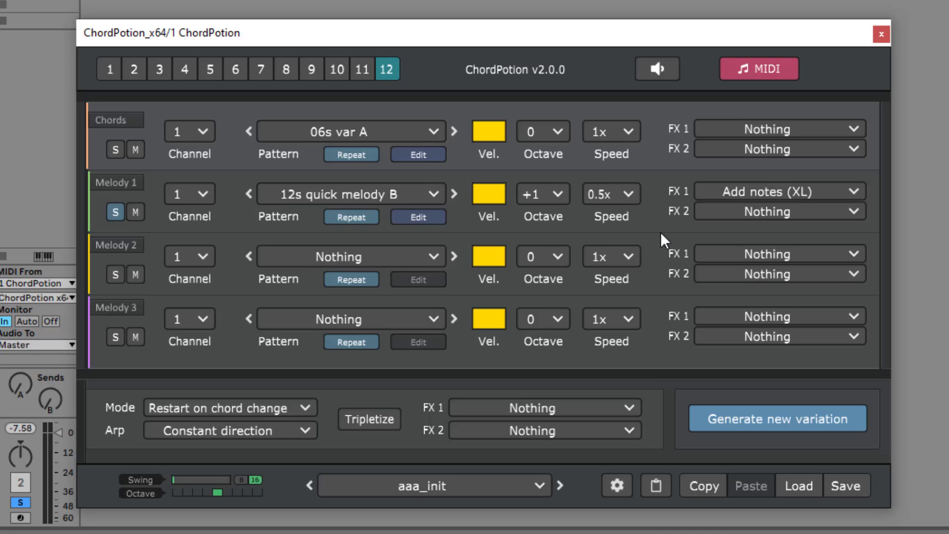
key("space")
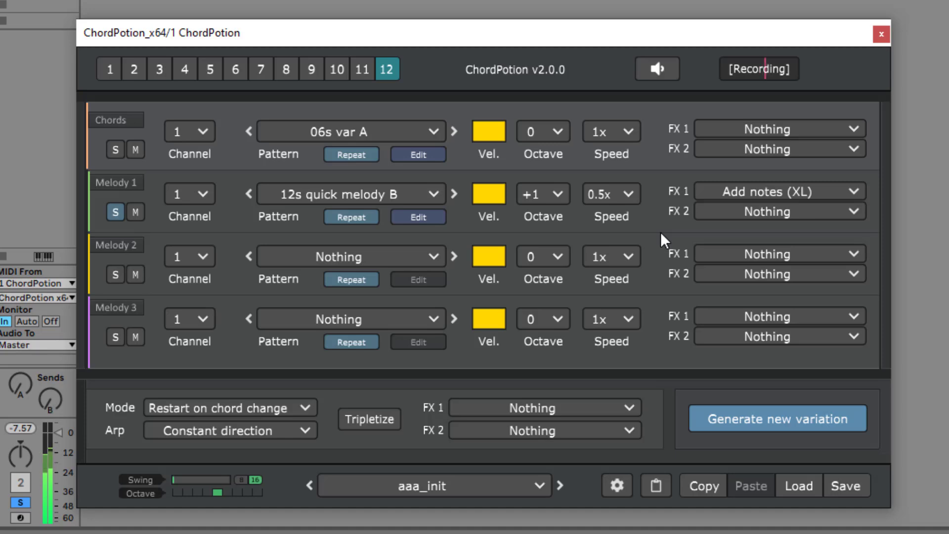
key("space")
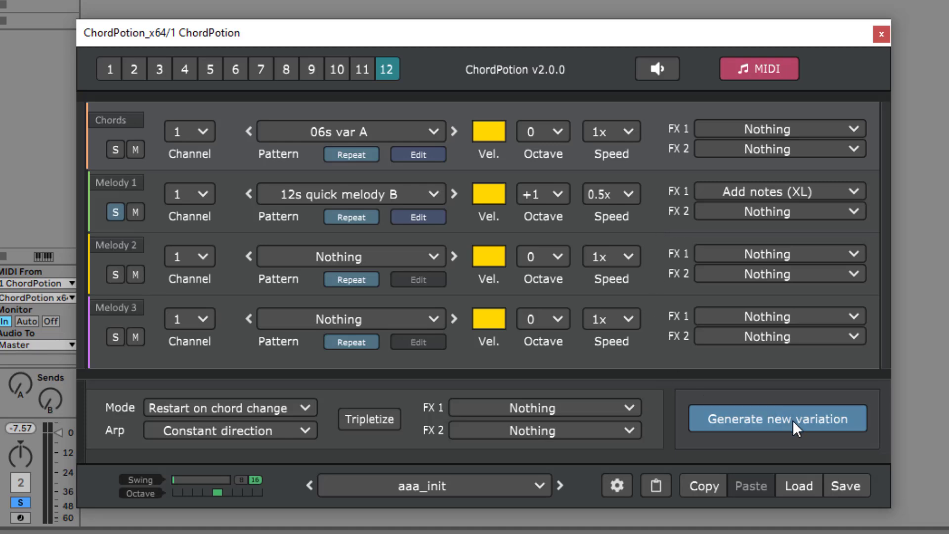
Step: Generate three new variations of the Add notes (XL) effect while playing
left_click(813, 418)
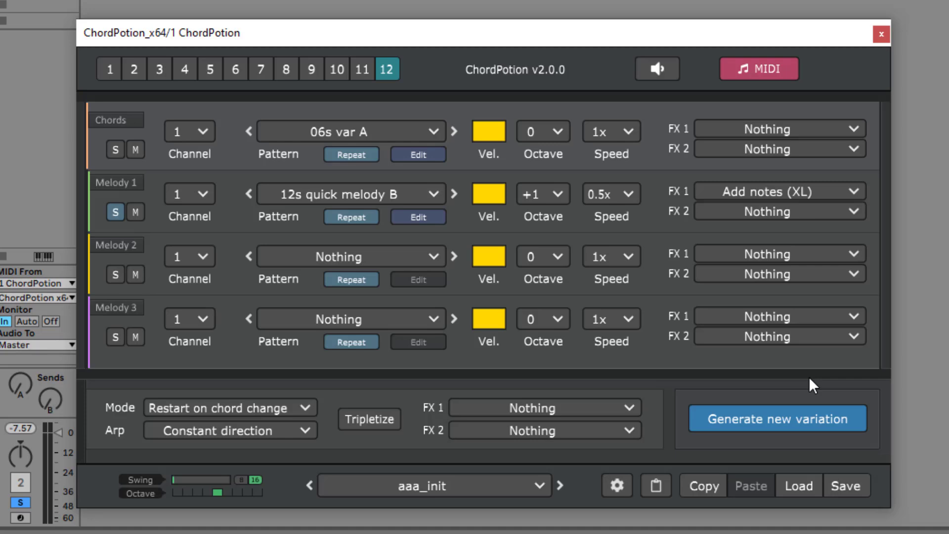
key("space")
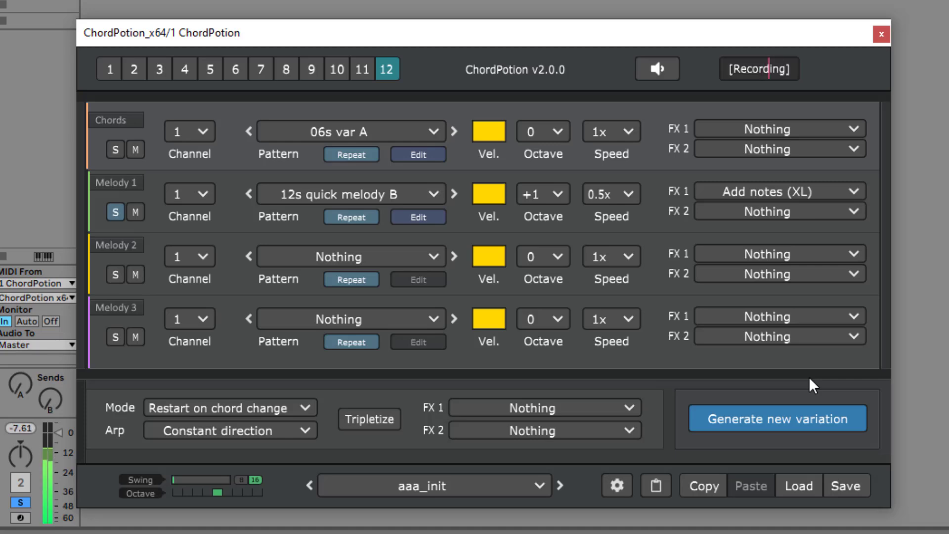
left_click(803, 410)
left_click(816, 416)
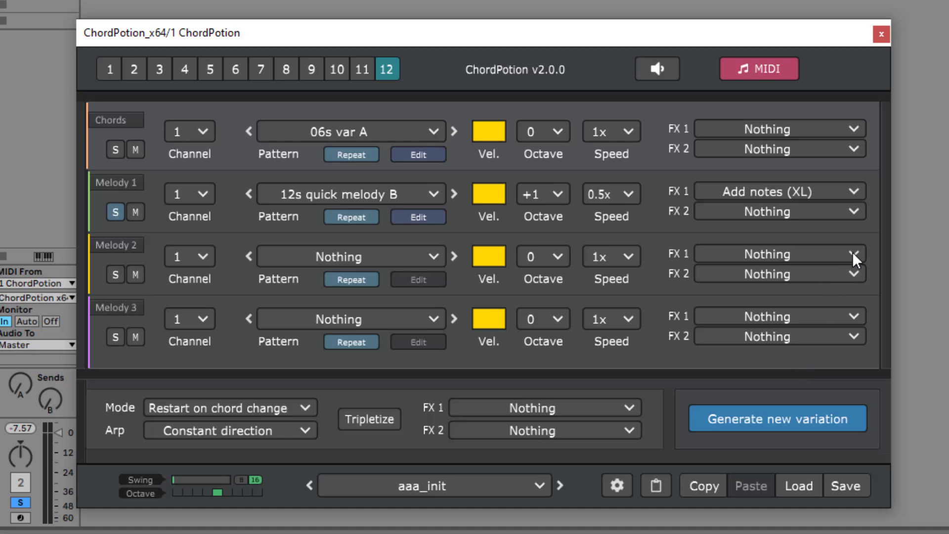
Step: Put Remove notes (M) in Melody 1's FX 2 slot, audition it, and open the global FX 1 list
left_click(853, 211)
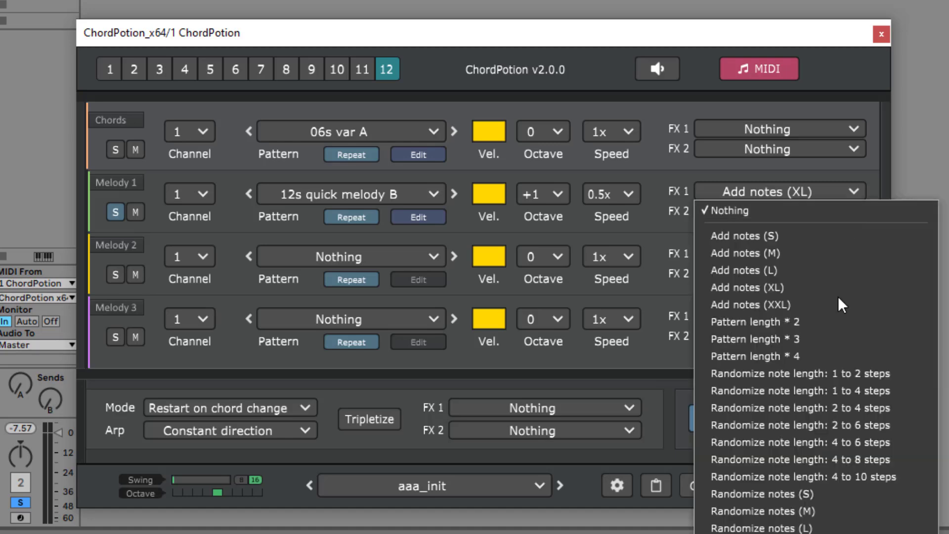
left_click(756, 532)
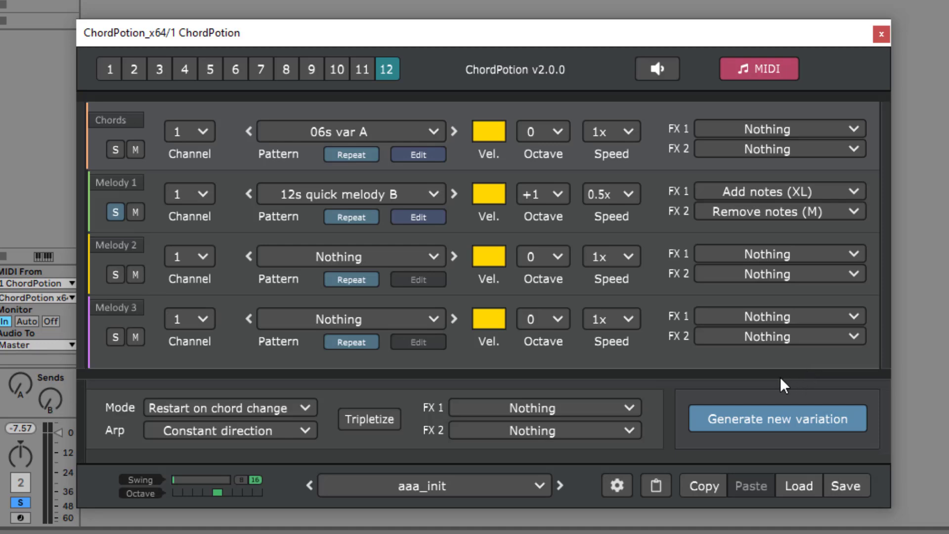
key("space")
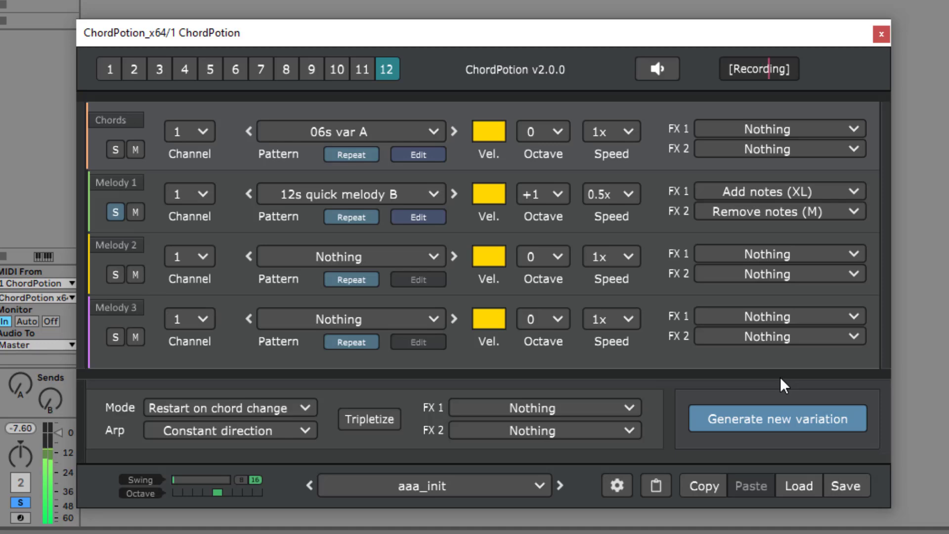
key("space")
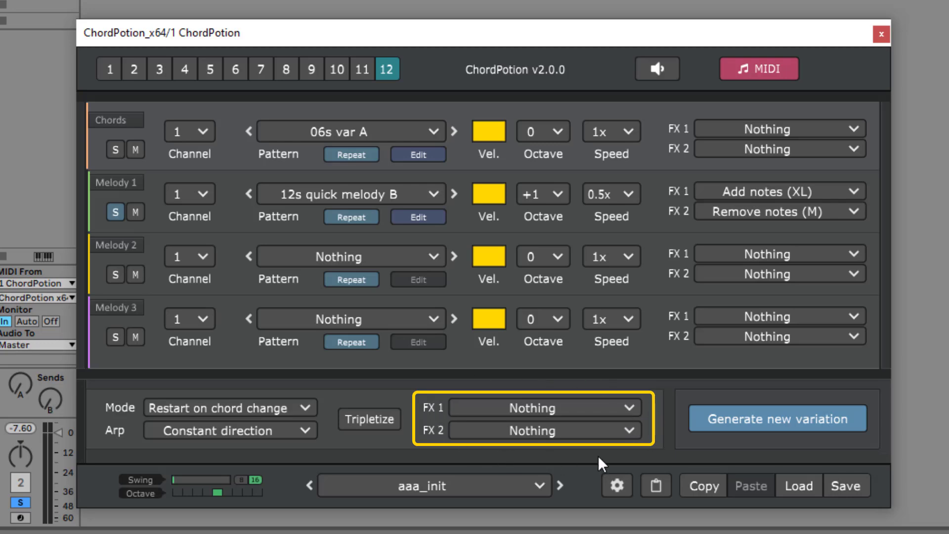
left_click(631, 408)
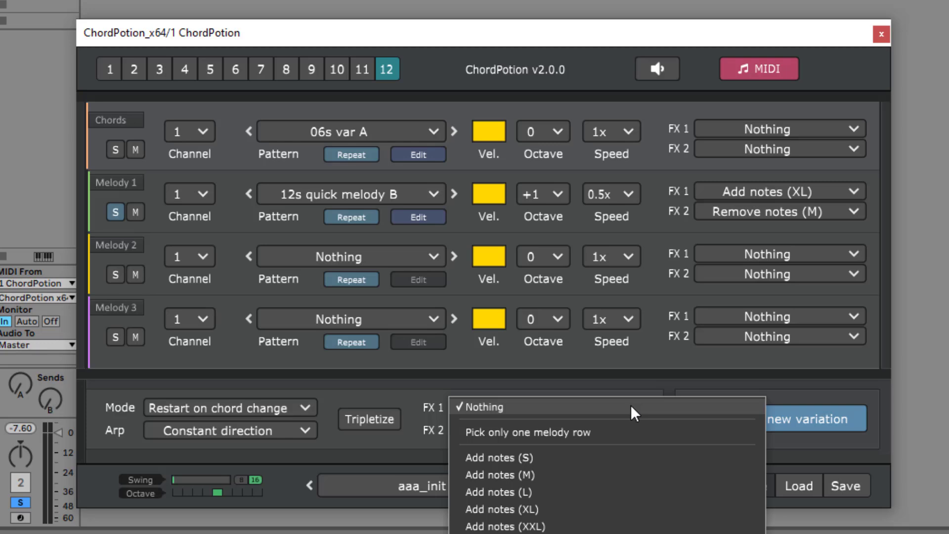